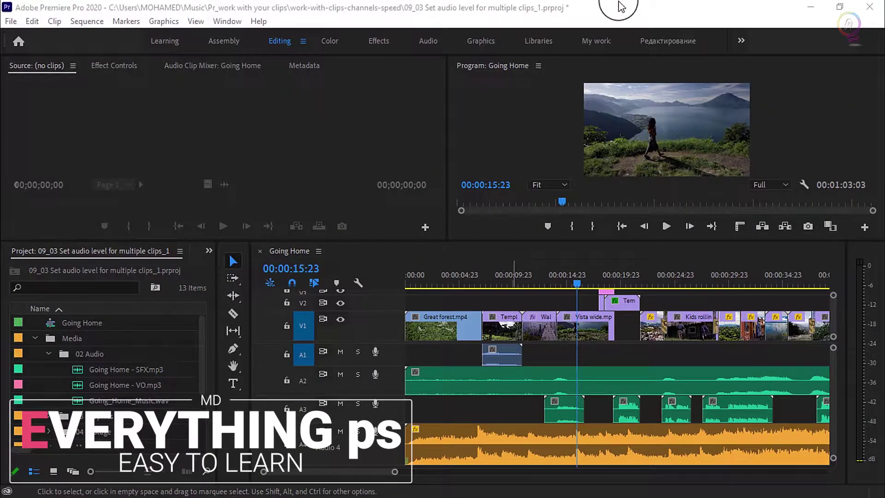
Load Going Home - SFX.mp3 into the Source monitor and drag the divider down to make the monitors taller
left_click(619, 6)
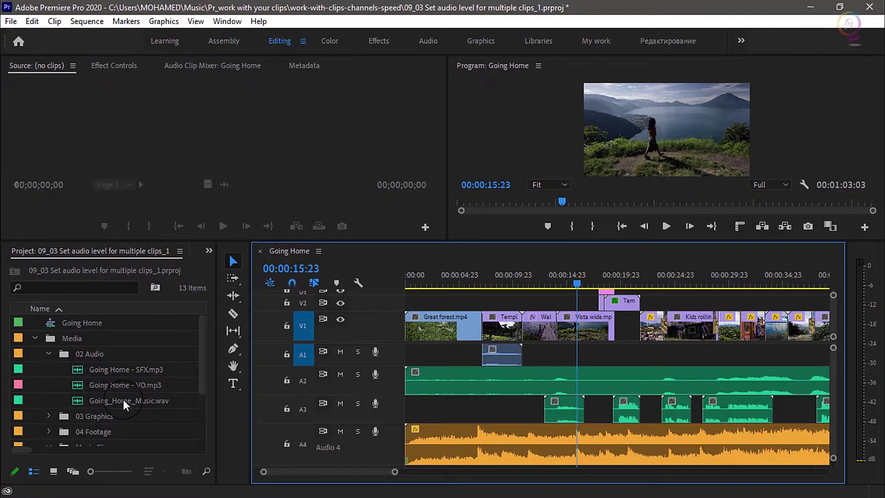
double_click(93, 369)
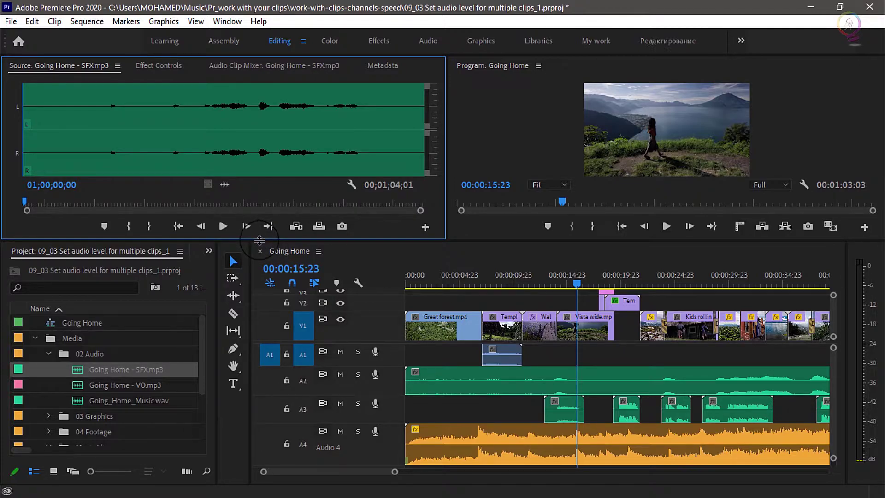
left_click_drag(259, 239, 261, 297)
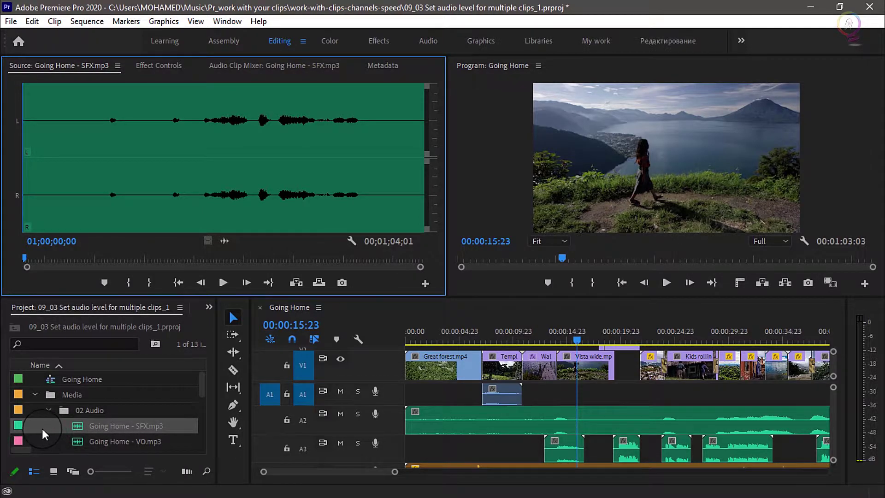
Marquee-select Going Home - SFX.mp3, Going Home - VO.mp3 and Going_Home_Music.wav in the 02 Audio bin
left_click_drag(43, 427, 90, 406)
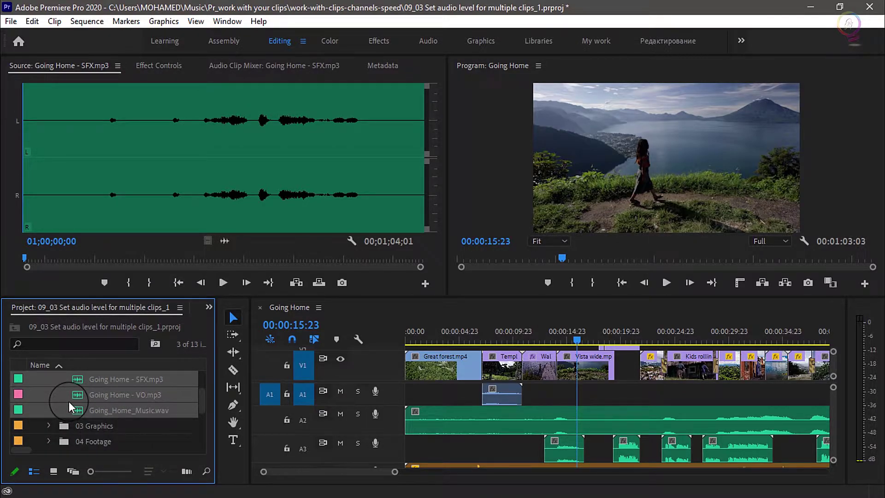
scroll(68, 402, "up", 1)
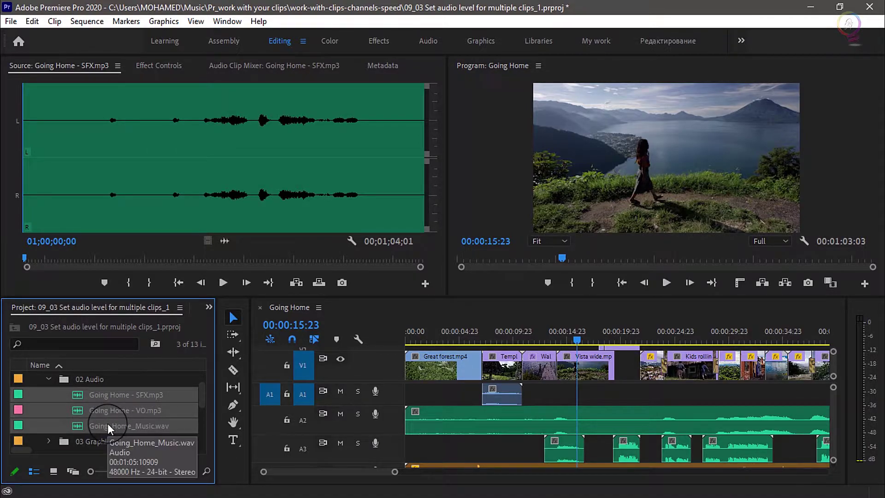
Apply Audio Gain with Normalize All Peaks to -18 dB on the three selected files
left_click(56, 21)
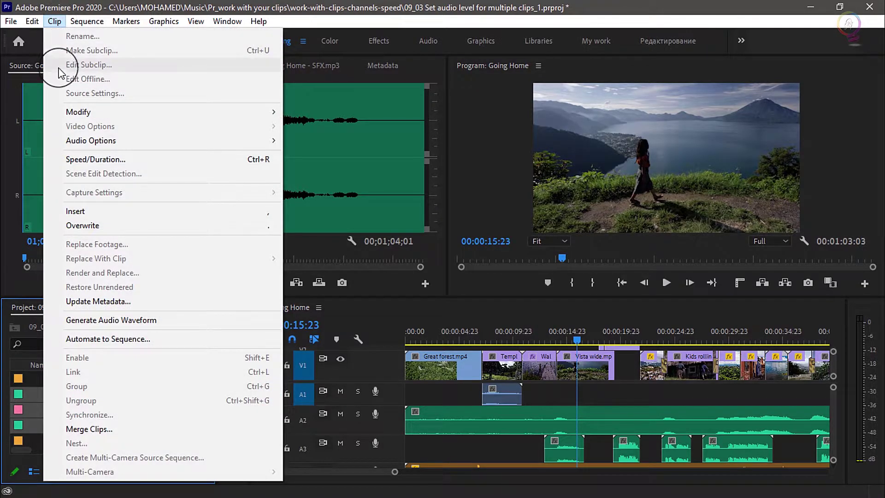
mouse_move(73, 146)
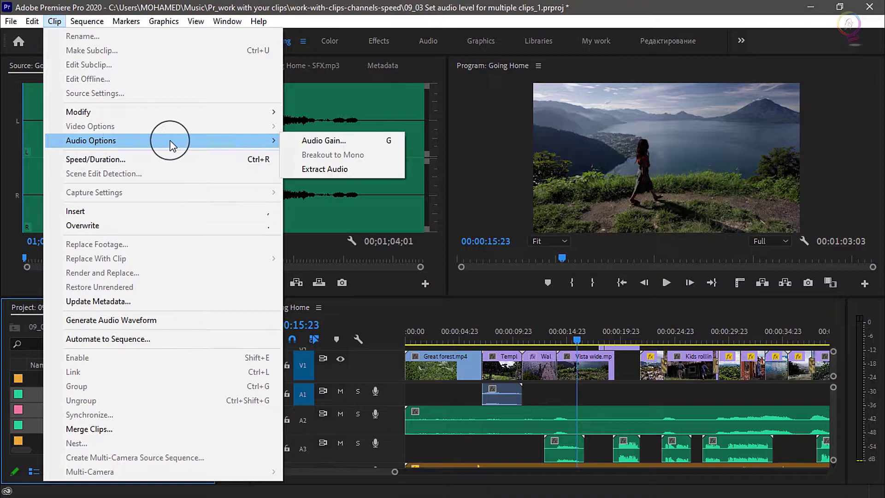
mouse_move(286, 143)
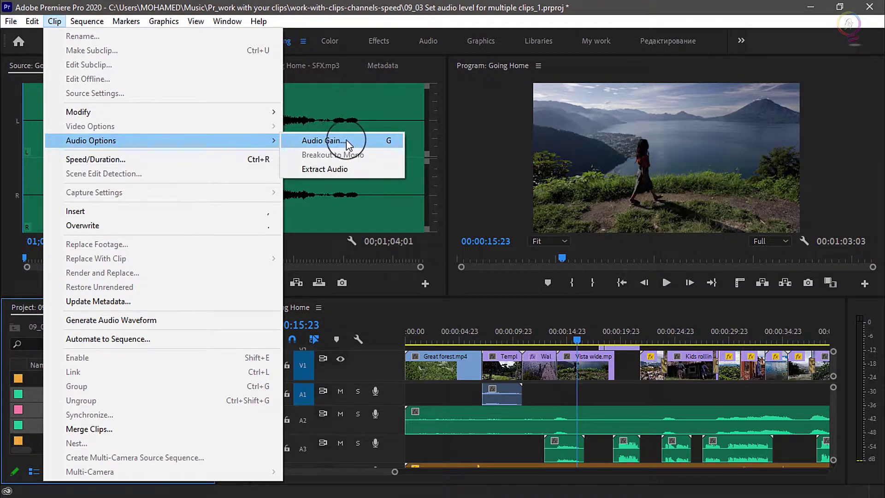
left_click(367, 139)
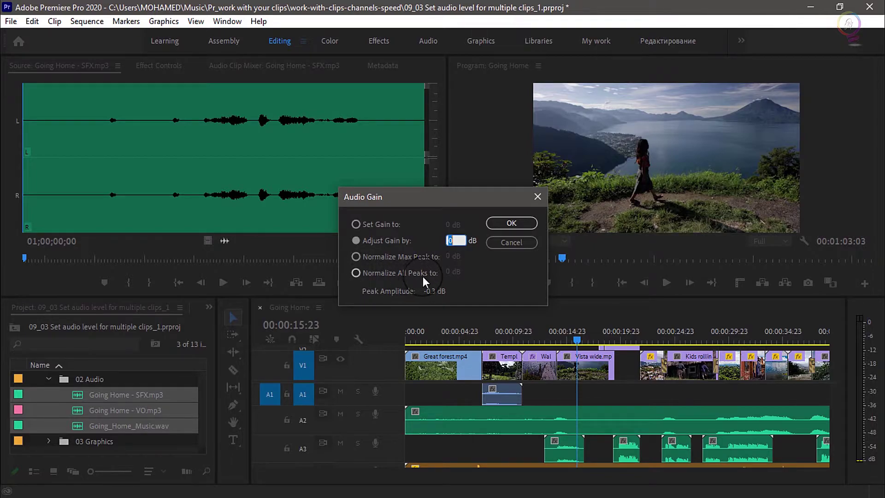
left_click(359, 275)
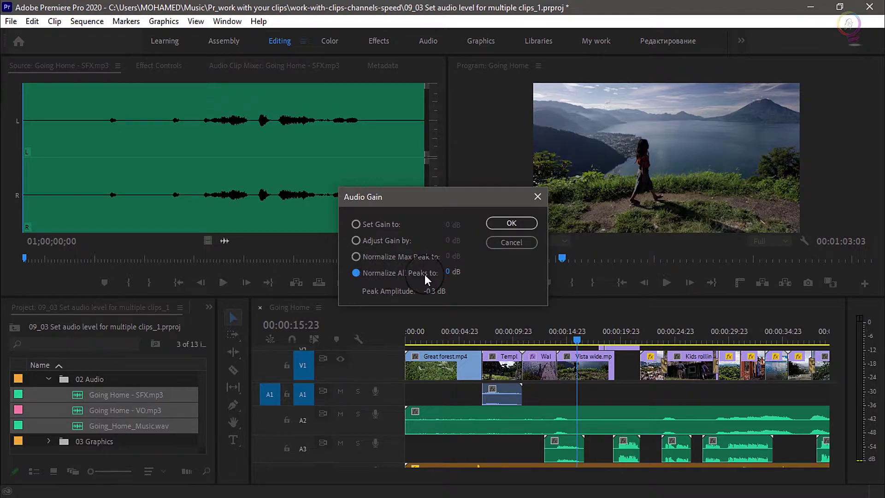
left_click(450, 272)
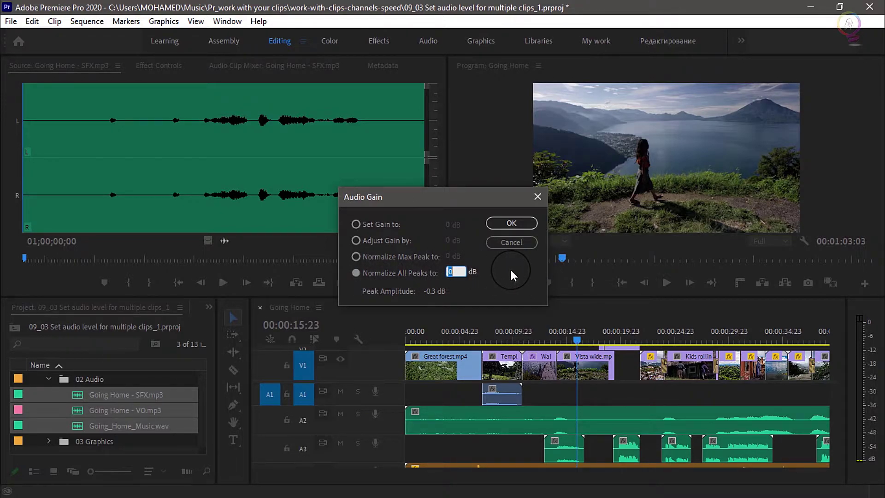
type("-18")
left_click(512, 224)
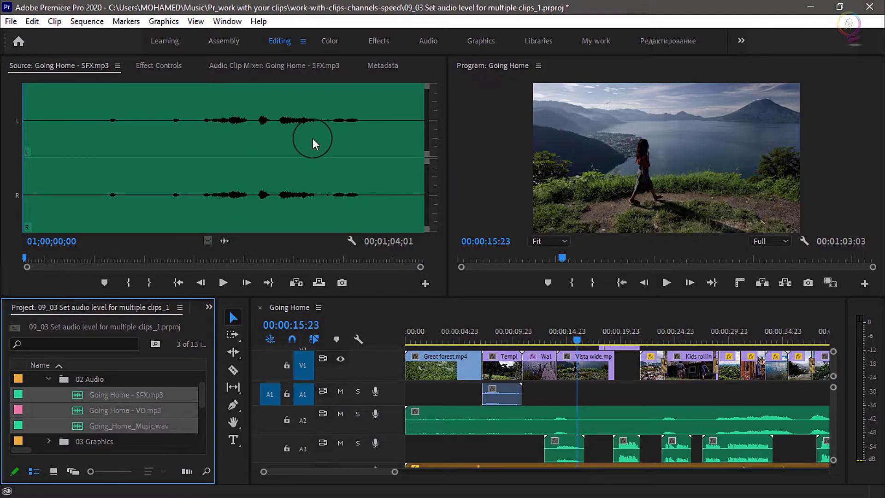
Deselect the files, then load Going Home - VO.mp3 and Going_Home_Music.wav into the Source monitor
left_click(140, 376)
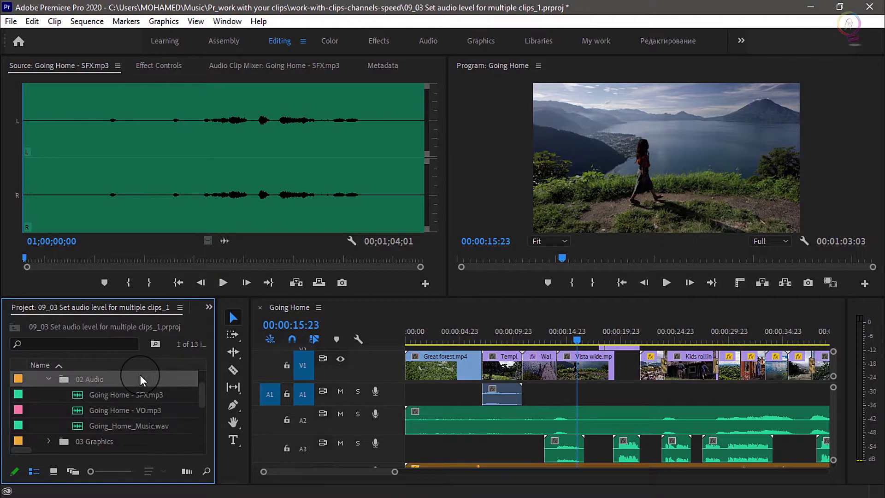
double_click(109, 409)
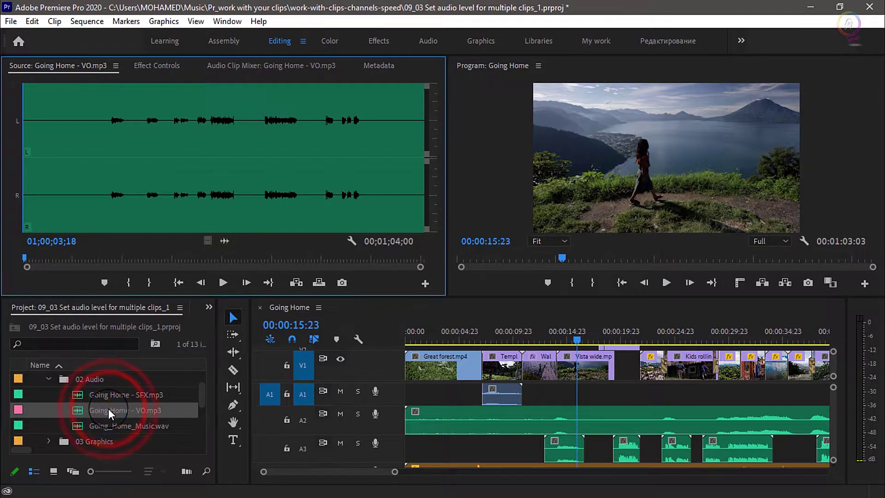
double_click(105, 430)
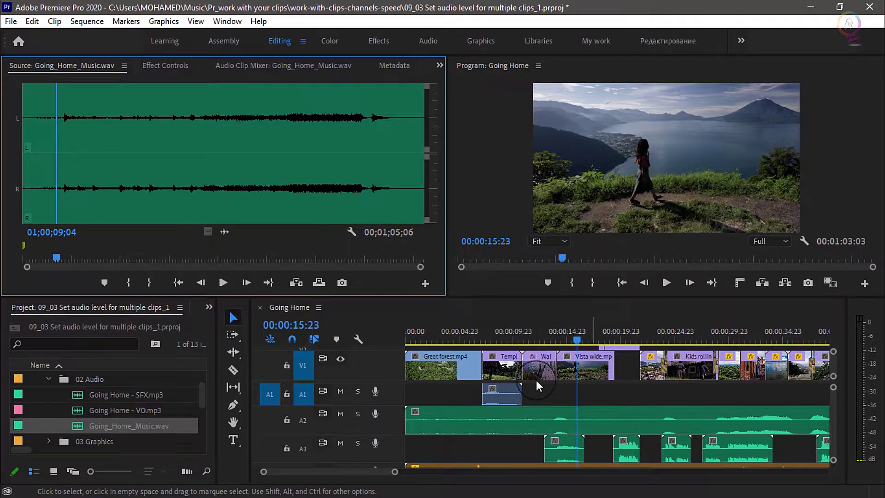
Enlarge the timeline and play the sequence from 00:00:11:00, stopping at 00:00:23:00
left_click_drag(406, 296, 401, 229)
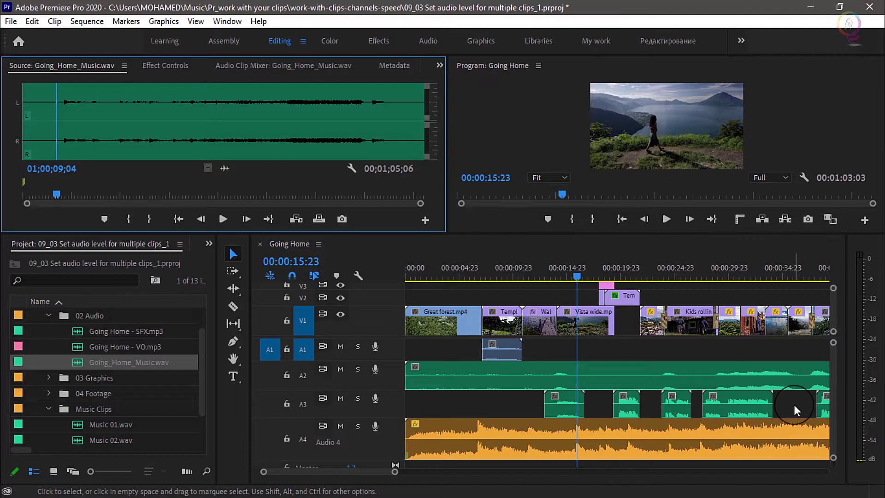
left_click(525, 265)
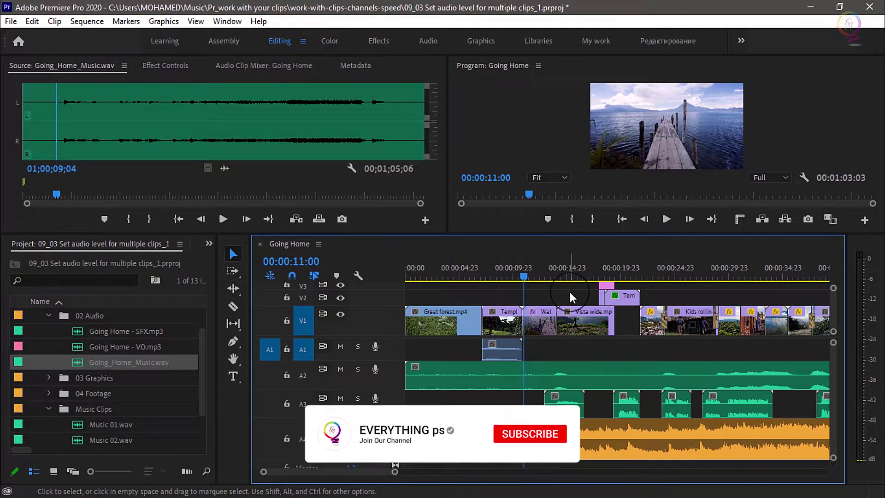
left_click(666, 219)
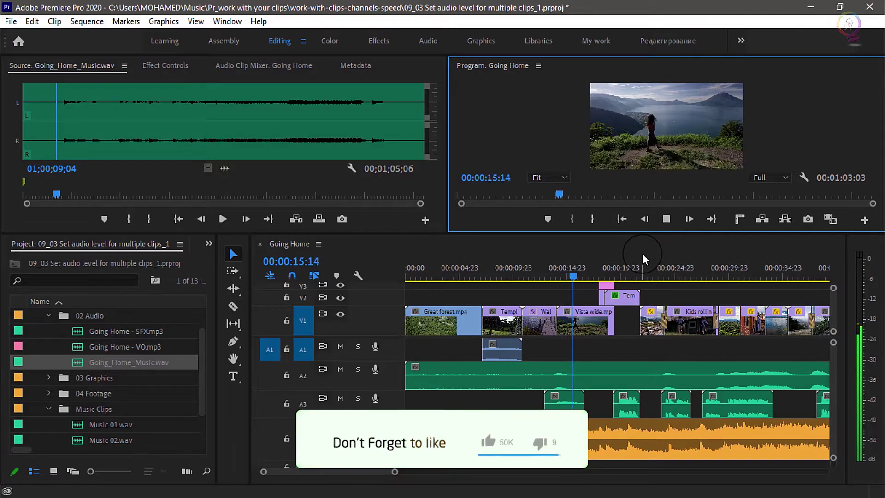
left_click(666, 219)
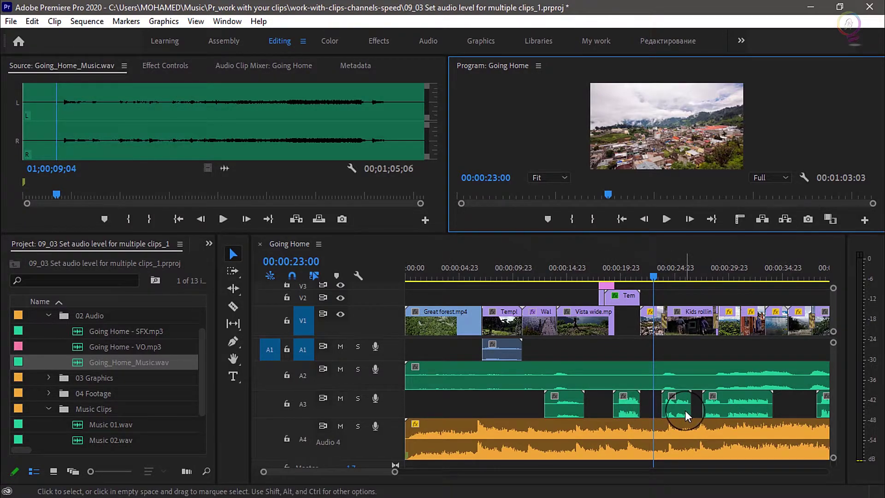
Switch to the Audio workspace and marquee-select every clip on track A3
left_click(434, 41)
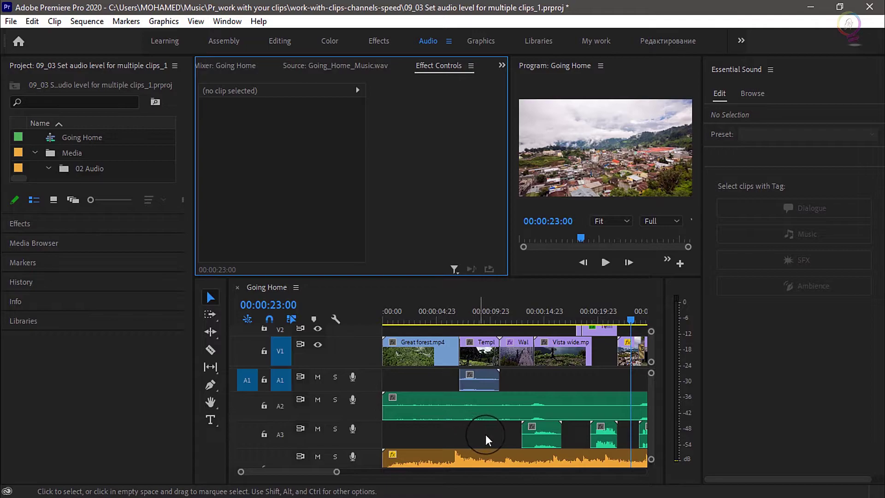
left_click_drag(485, 436, 608, 437)
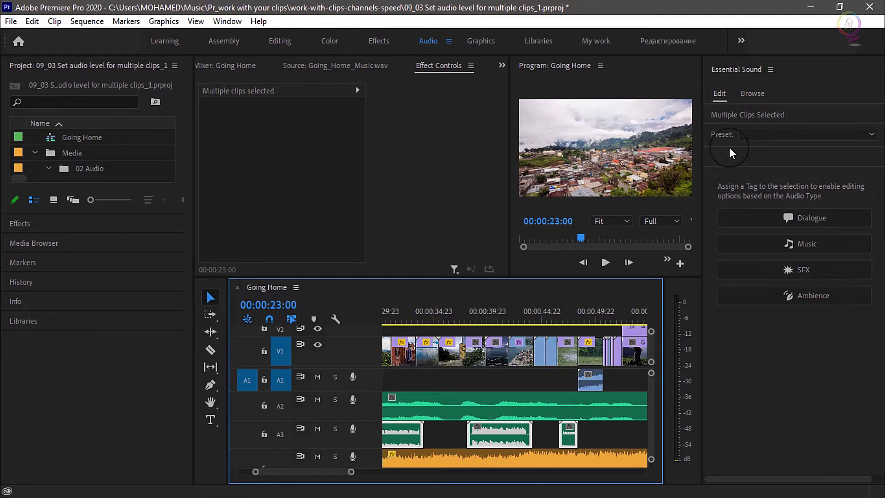
In Essential Sound, tag the A3 clips as Dialogue and auto-match their loudness to -23 LUFS
left_click(823, 221)
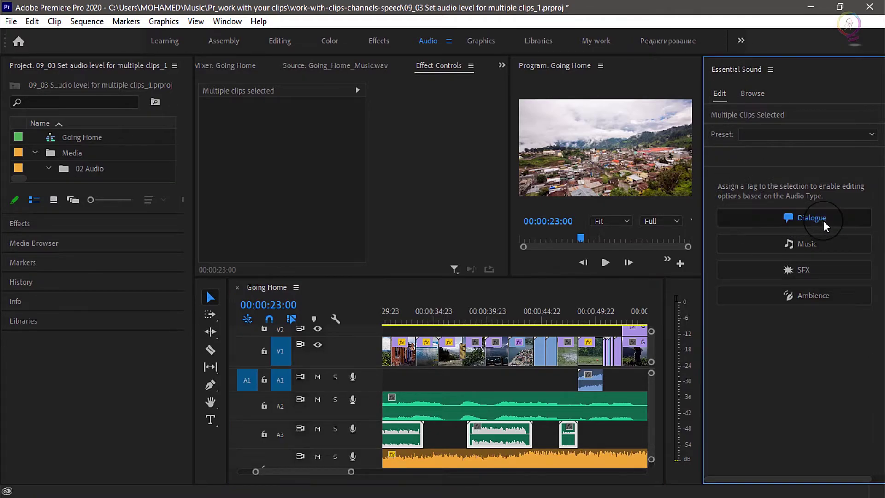
left_click(737, 184)
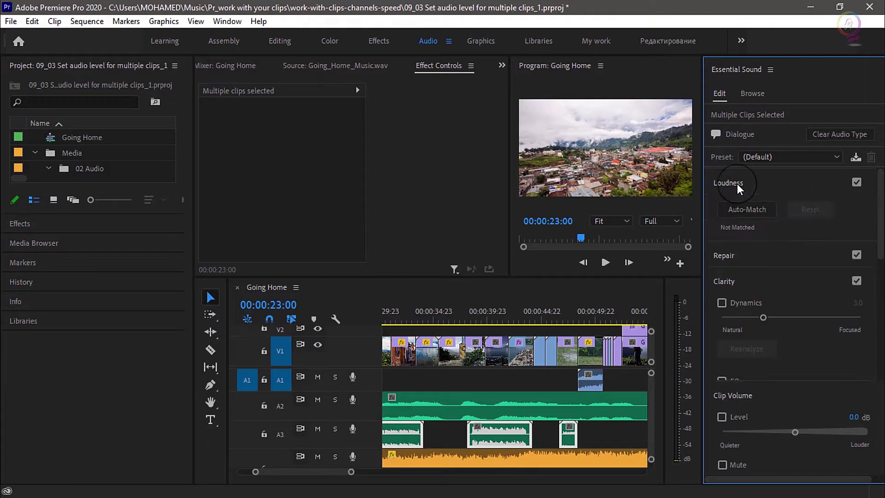
left_click(759, 214)
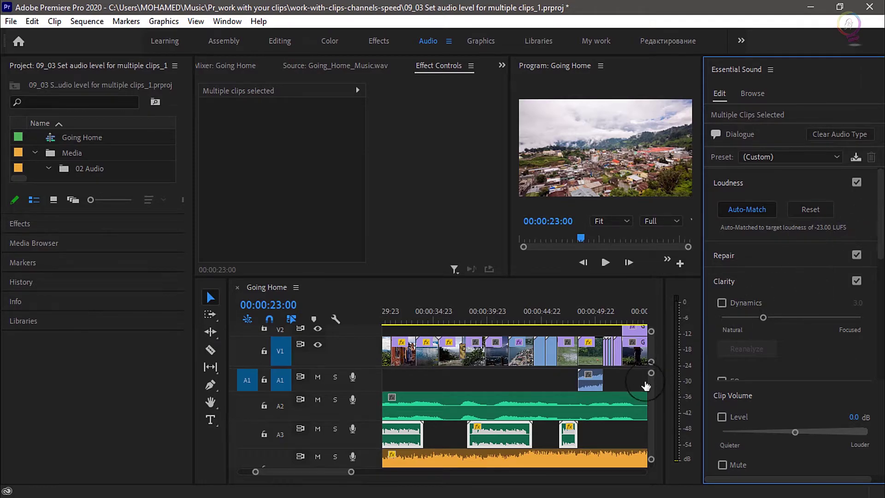
scroll(440, 441, "up", 8)
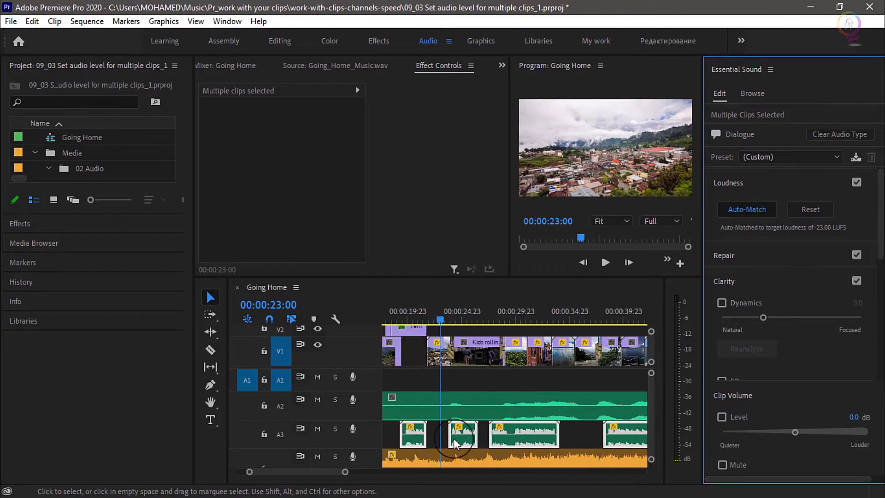
scroll(453, 438, "up", 2)
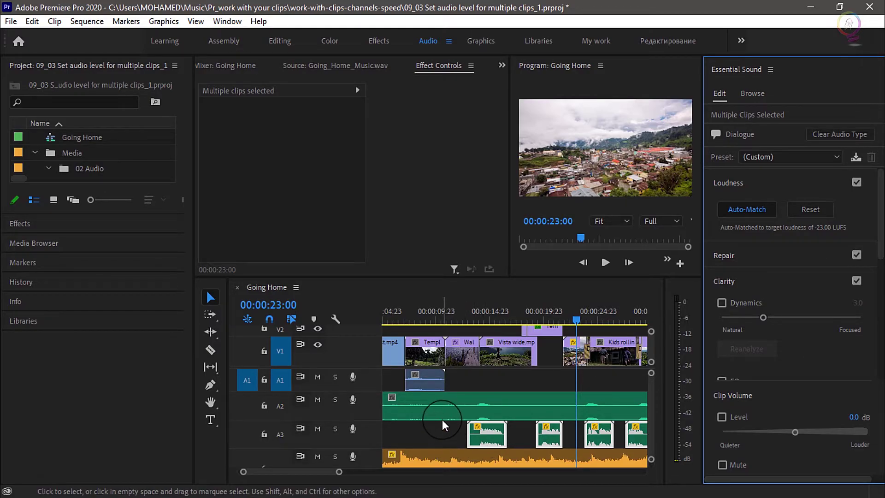
Play the sequence from 00:00:10:18 to 00:00:23:00 to hear the matched voiceover levels
left_click(444, 311)
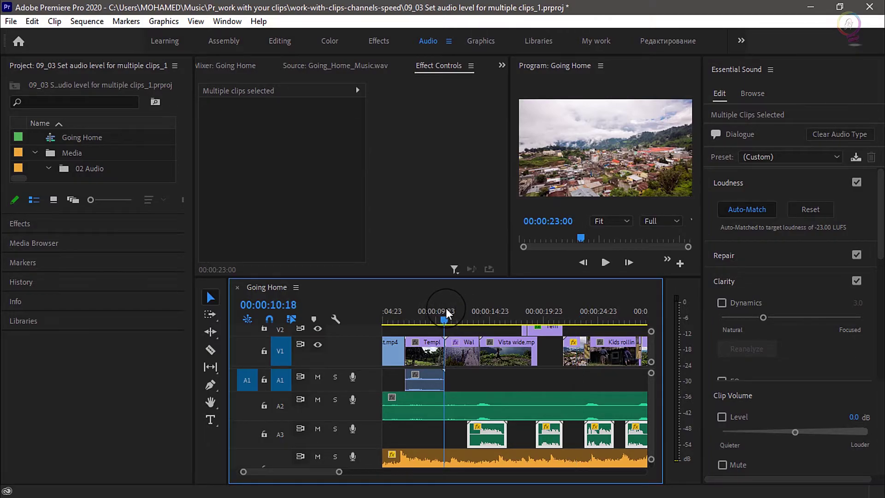
left_click(605, 262)
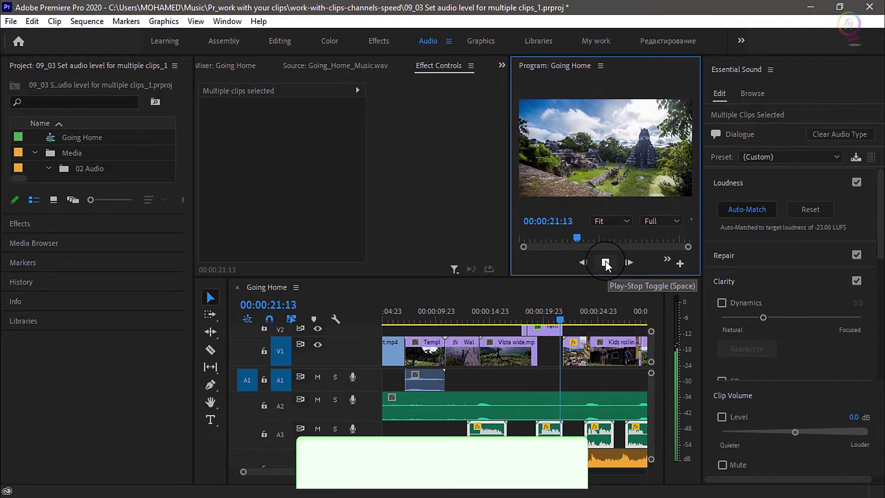
left_click(605, 263)
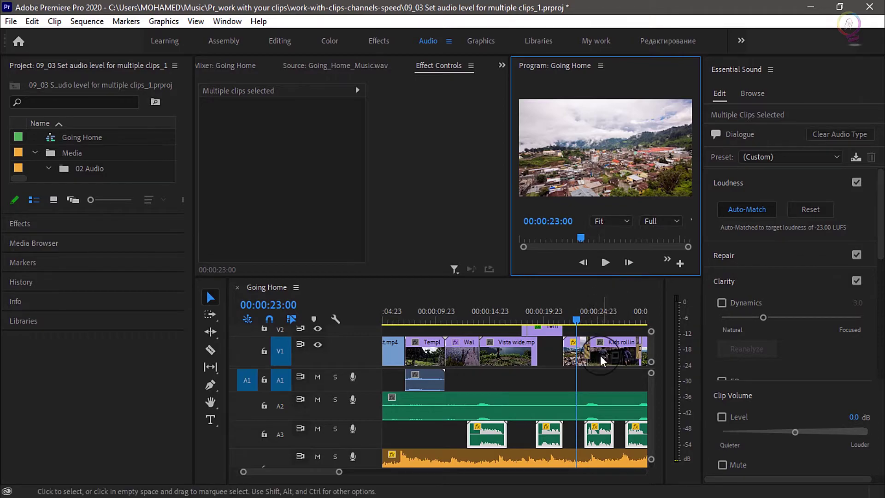
scroll(556, 414, "down", 2)
scroll(557, 414, "down", 6)
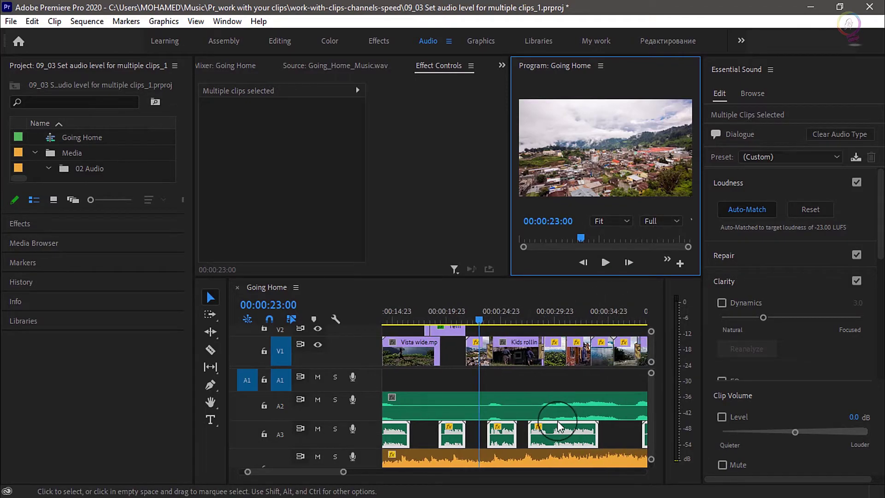
scroll(609, 429, "up", 2)
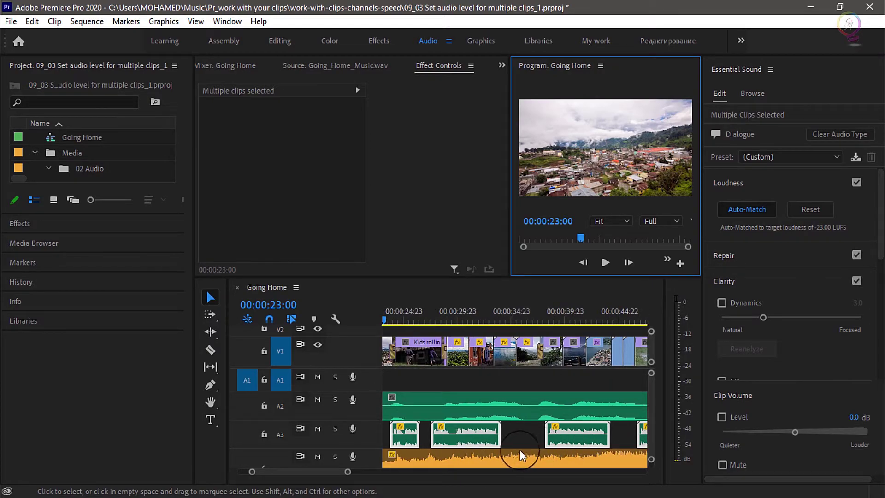
right_click(462, 439)
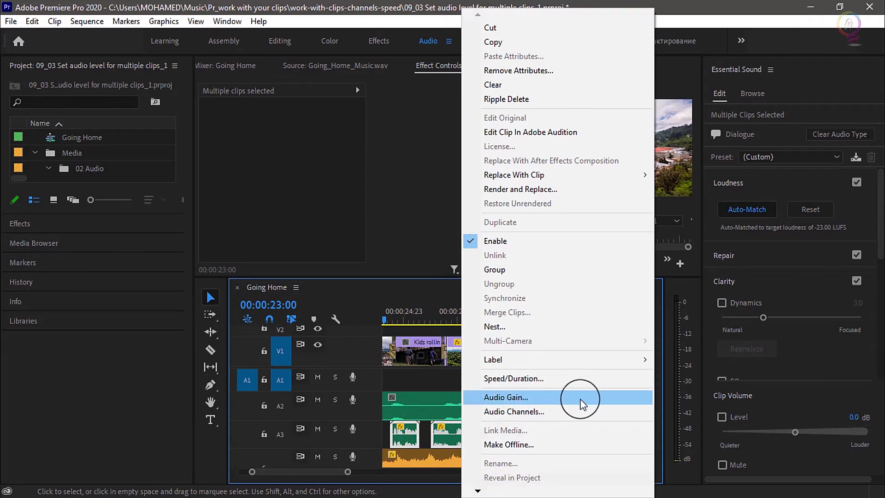
left_click(579, 399)
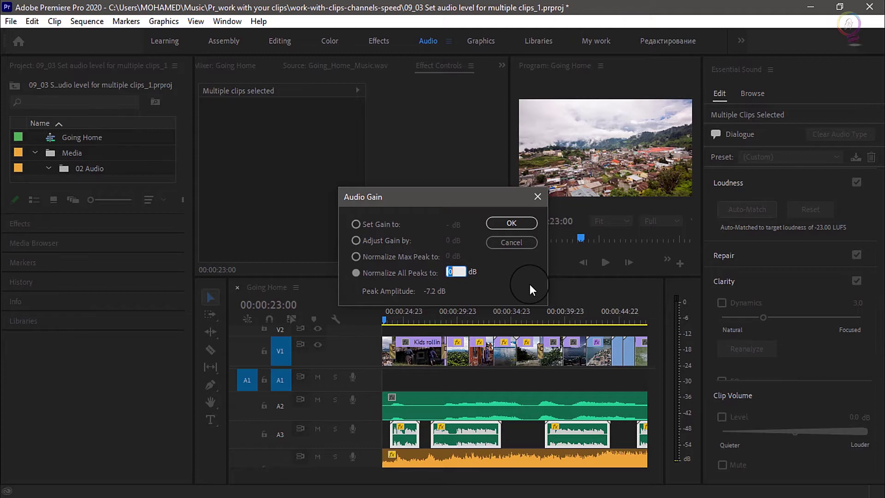
left_click(522, 246)
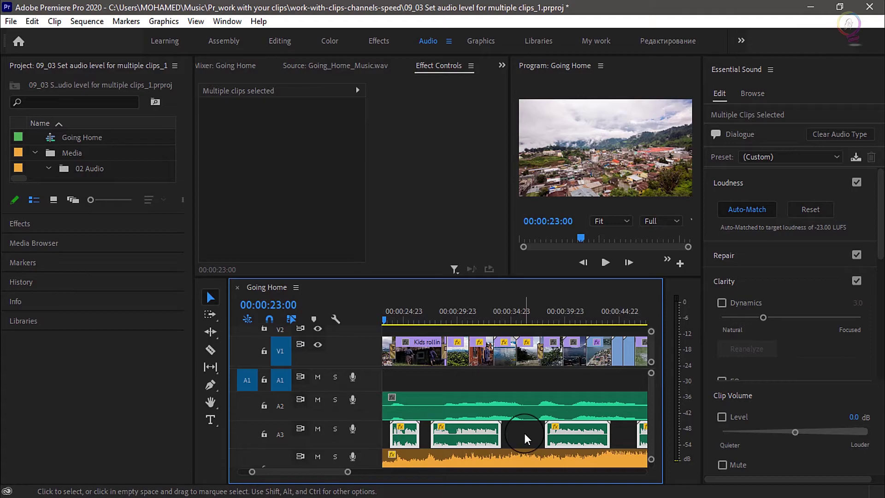
Return to the Editing workspace layout
scroll(525, 438, "up", 5)
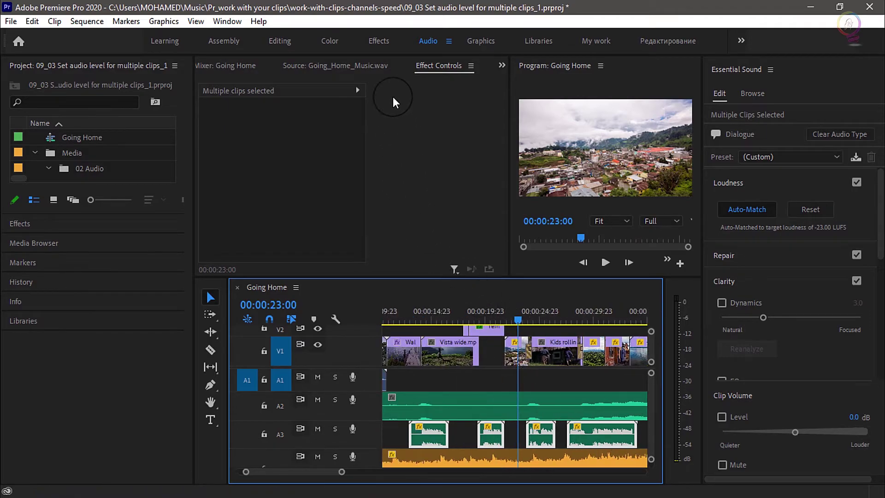
left_click(279, 41)
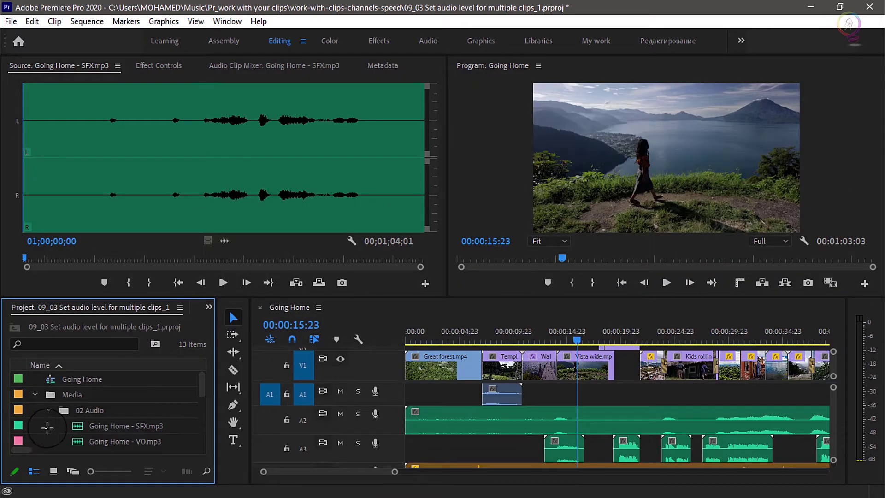
Normalize all peaks of the three 02 Audio files to -18 dB via Audio Gain
scroll(108, 406, "down", 3)
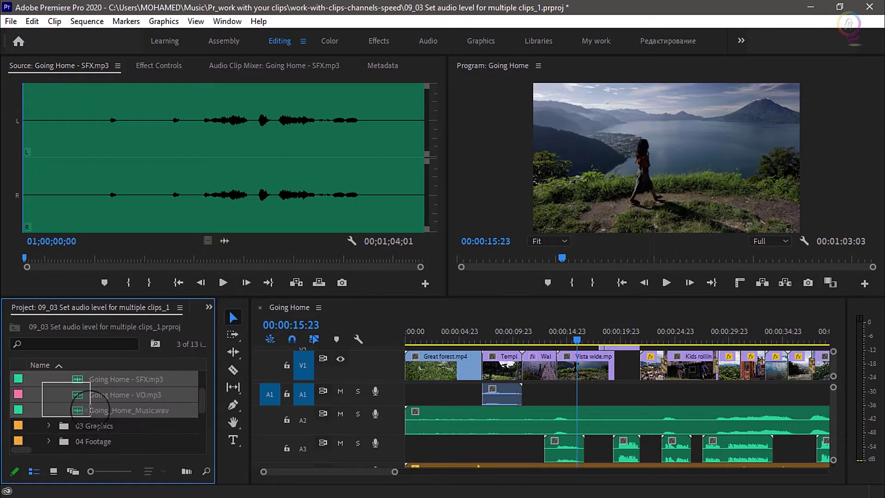
left_click(109, 426, "shift")
left_click(54, 21)
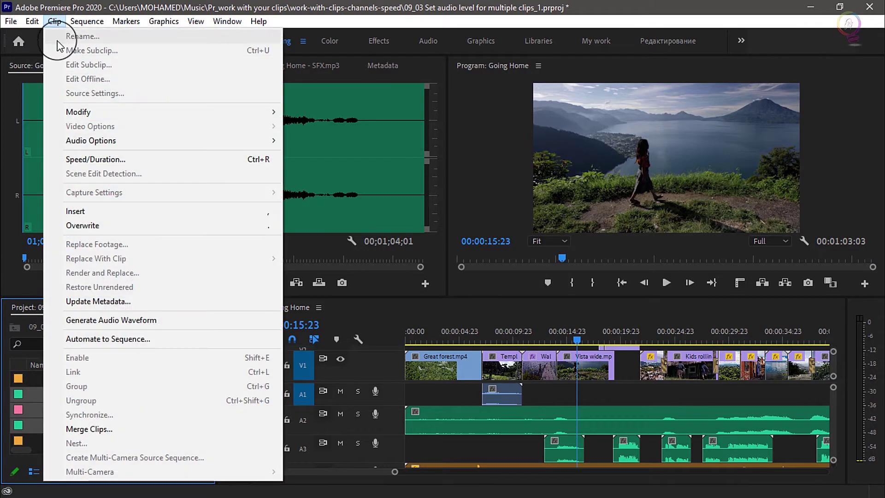
left_click(347, 139)
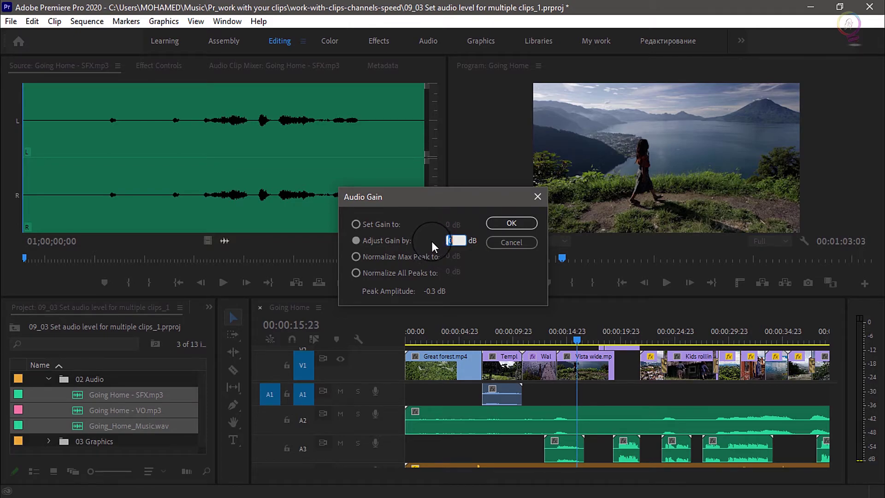
left_click(359, 275)
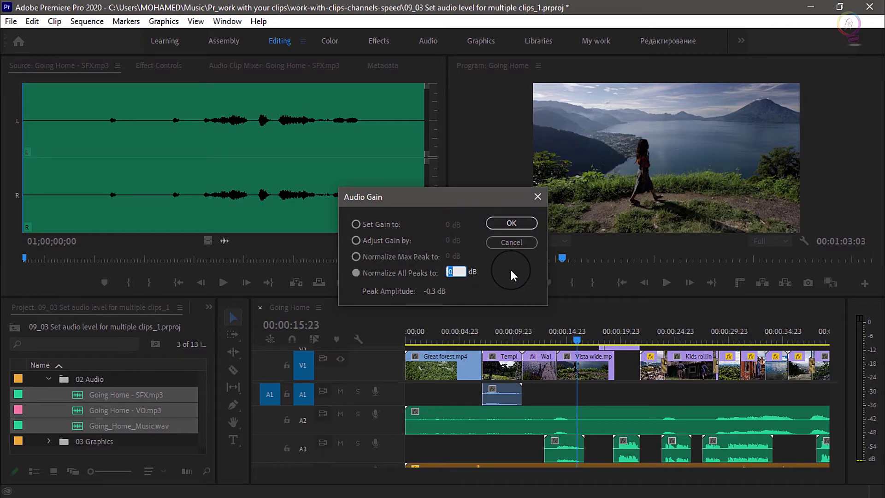
type("-18")
left_click(512, 223)
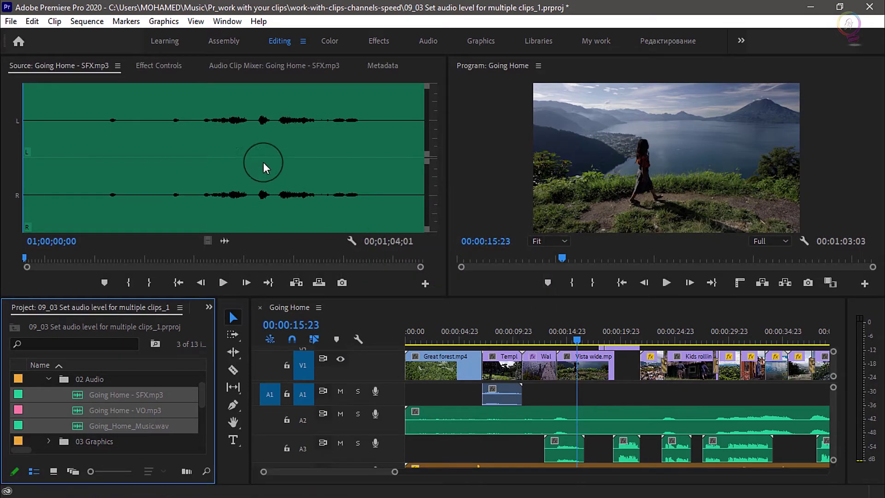
Clear the selection and load Going_Home_Music.wav into the Source monitor
left_click(140, 376)
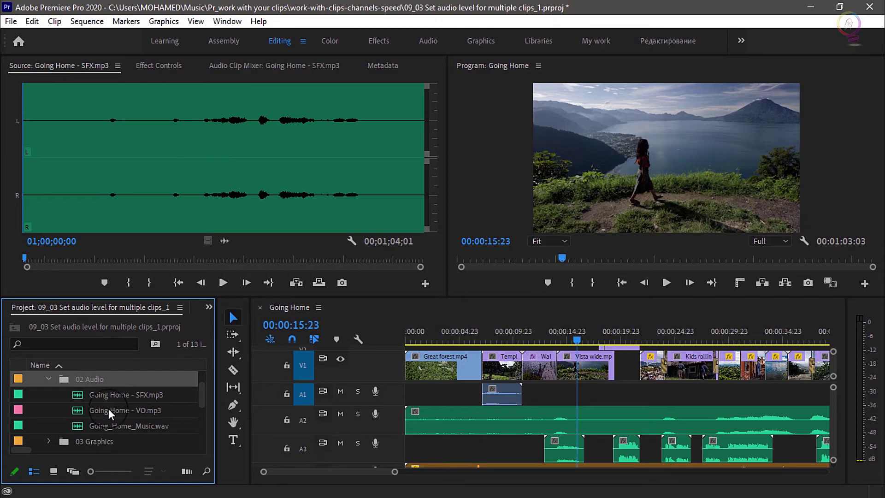
double_click(109, 409)
double_click(105, 426)
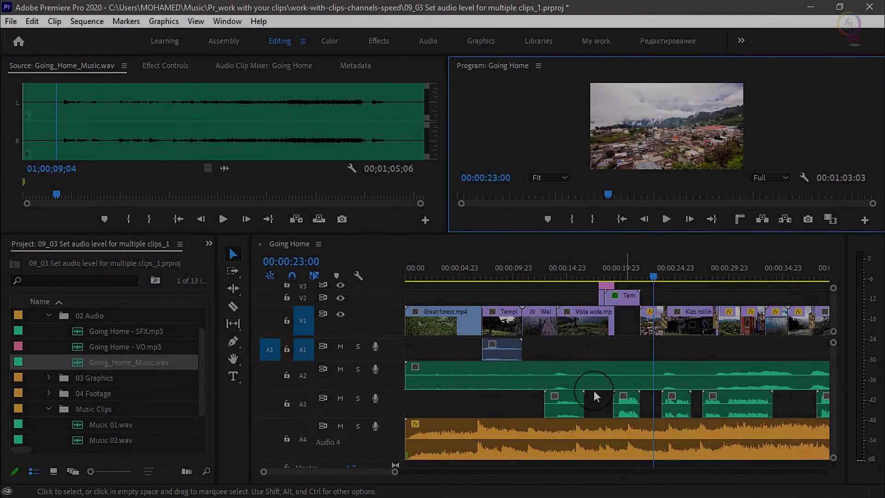
In the Audio workspace, tag the selected A3 voiceover clips as Dialogue and auto-match them to -23 LUFS
left_click(434, 38)
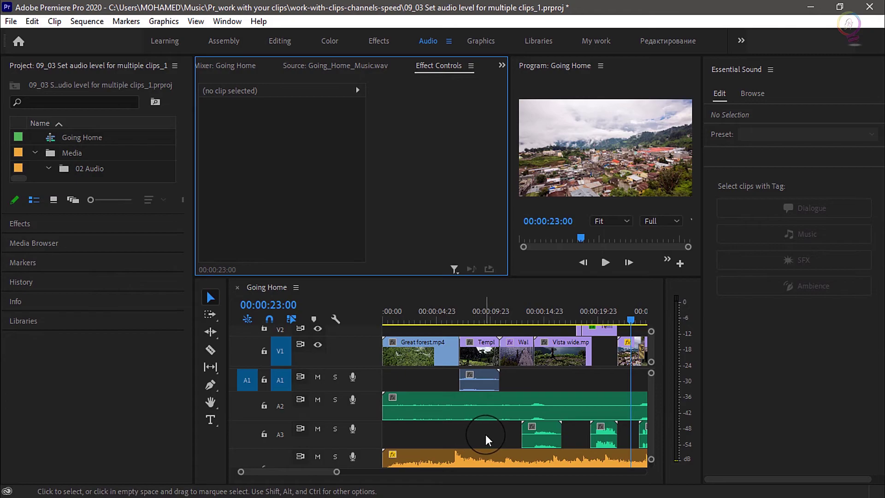
left_click_drag(485, 436, 613, 436)
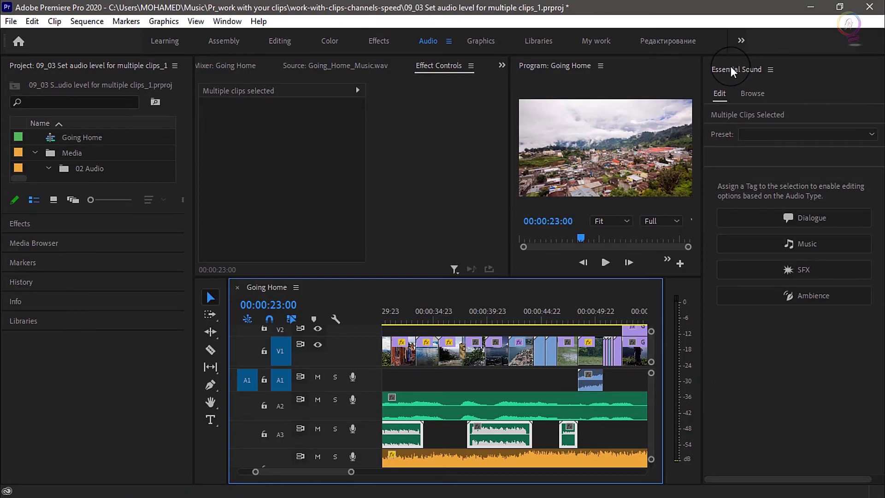
left_click(825, 226)
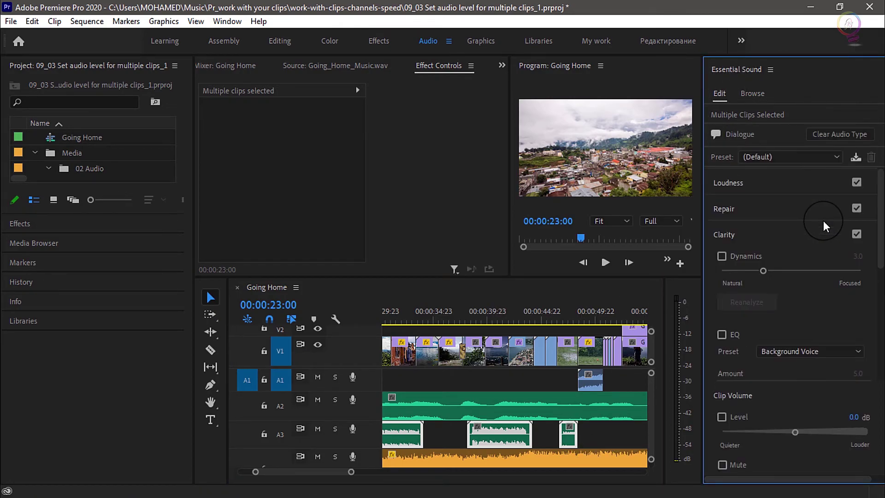
left_click(797, 183)
left_click(758, 216)
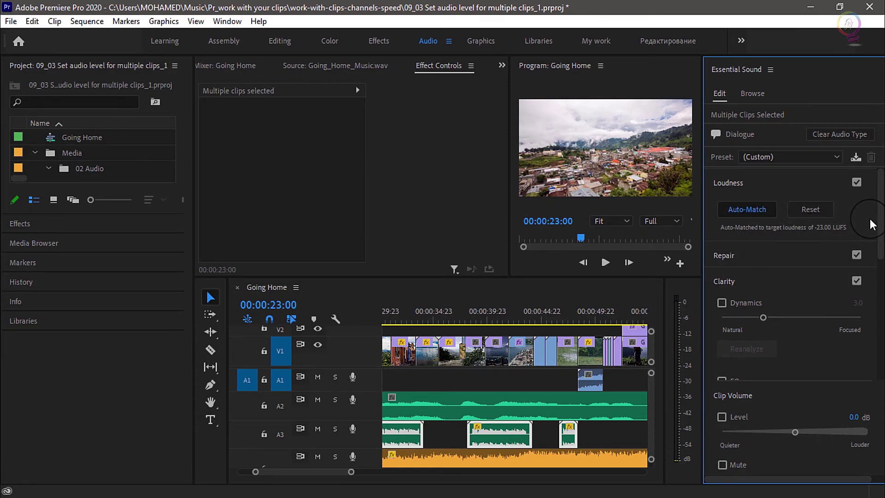
scroll(454, 444, "up", 10)
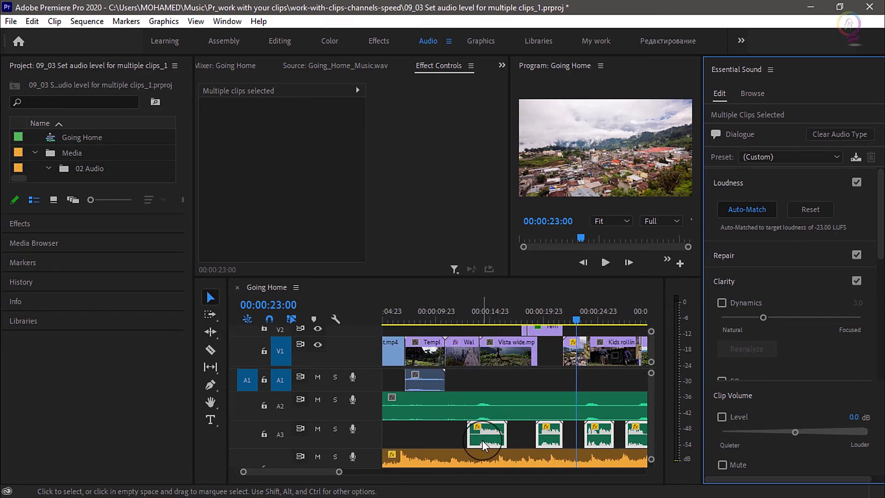
Preview the sequence audio, then view the A3 clips' Audio Gain showing a -7.2 dB peak amplitude
left_click(604, 262)
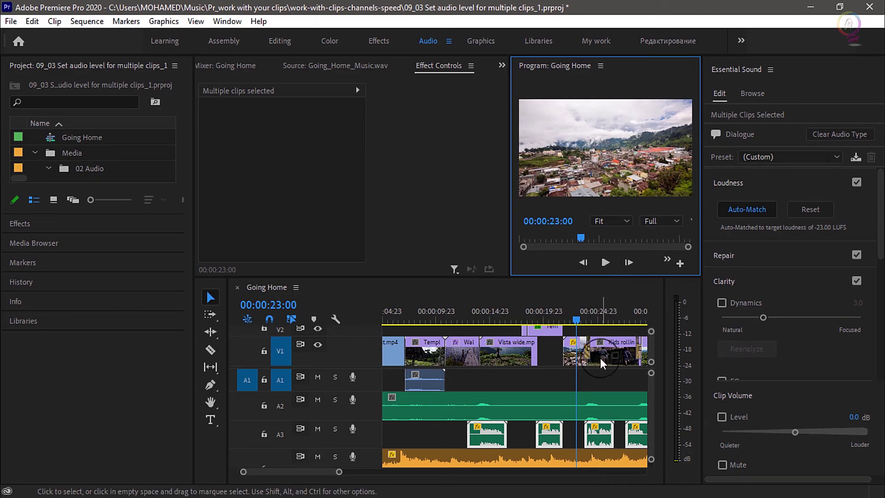
scroll(556, 412, "down", 5)
scroll(562, 419, "down", 4)
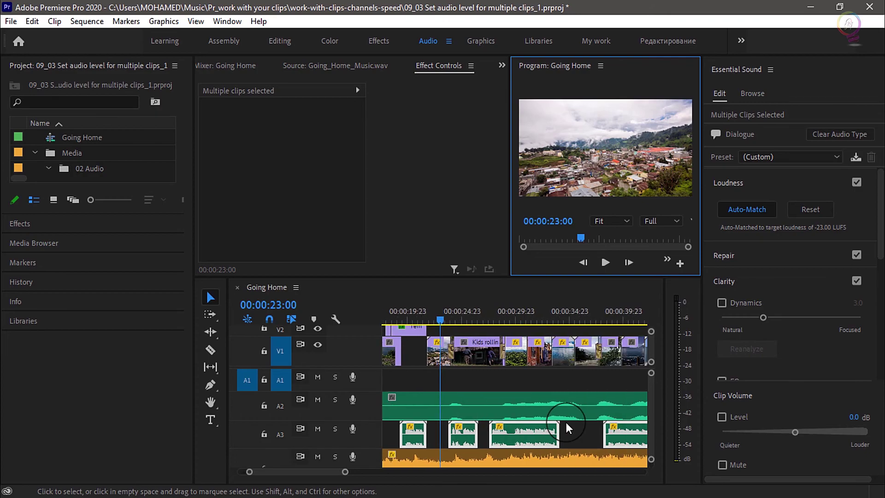
scroll(610, 428, "up", 2)
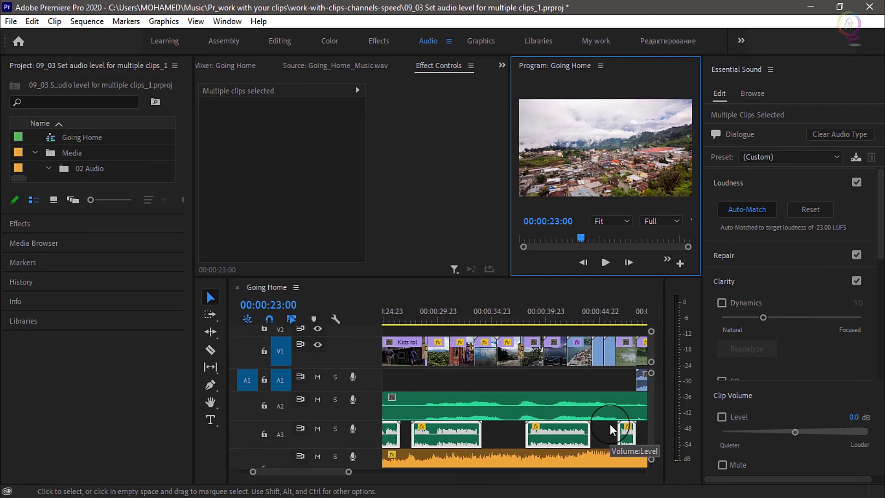
right_click(462, 438)
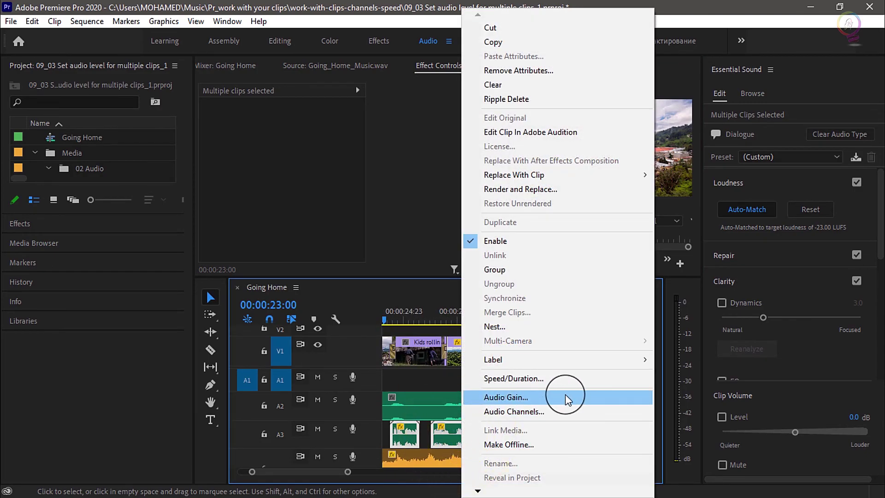
left_click(566, 397)
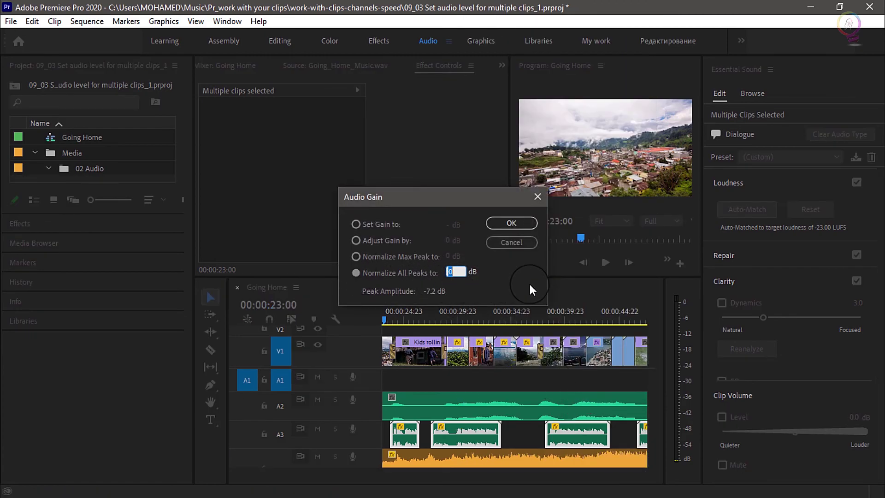